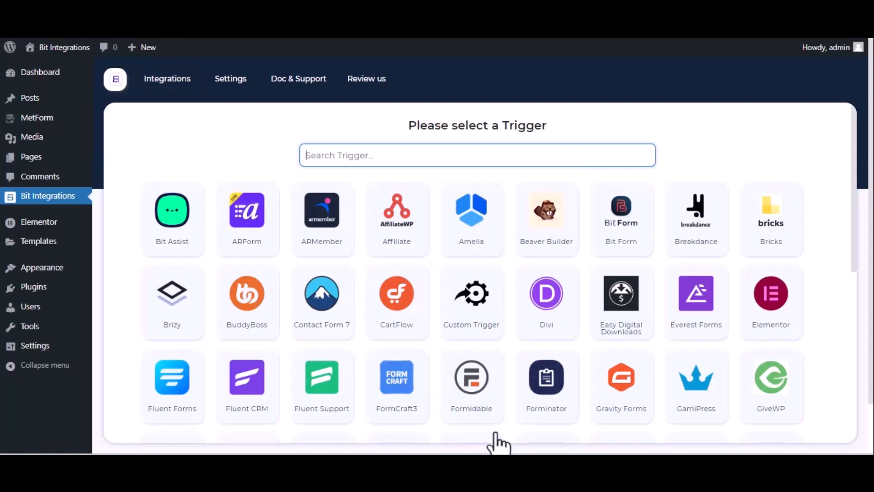
# Choose Met Form as the trigger with Contact Form as its form, and continue to the action selection.
pyautogui.write('met')
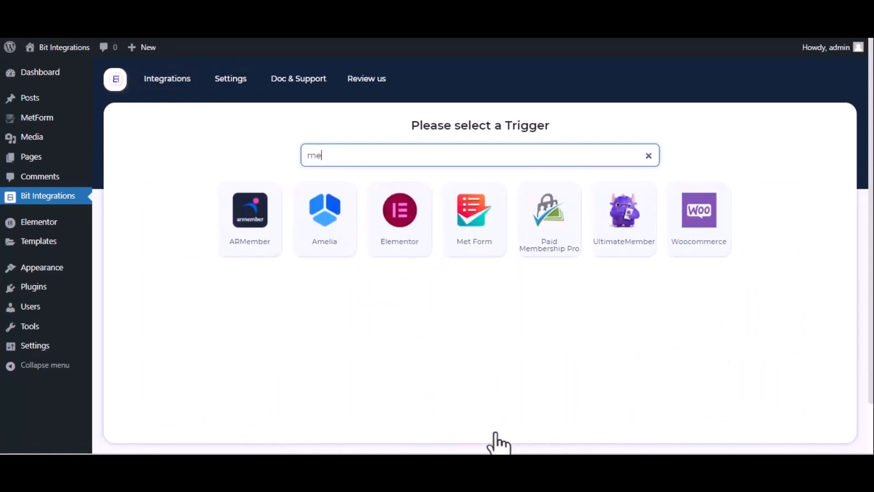
pyautogui.click(471, 245)
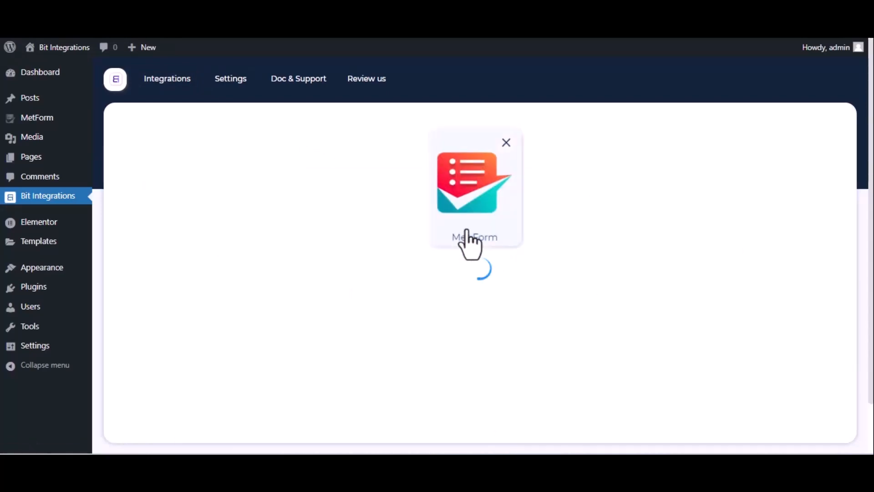
pyautogui.click(482, 298)
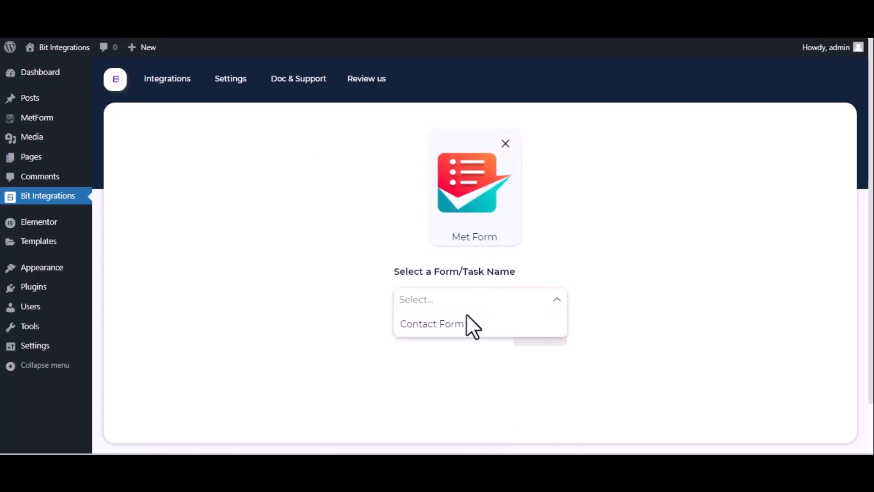
pyautogui.click(469, 325)
pyautogui.click(539, 334)
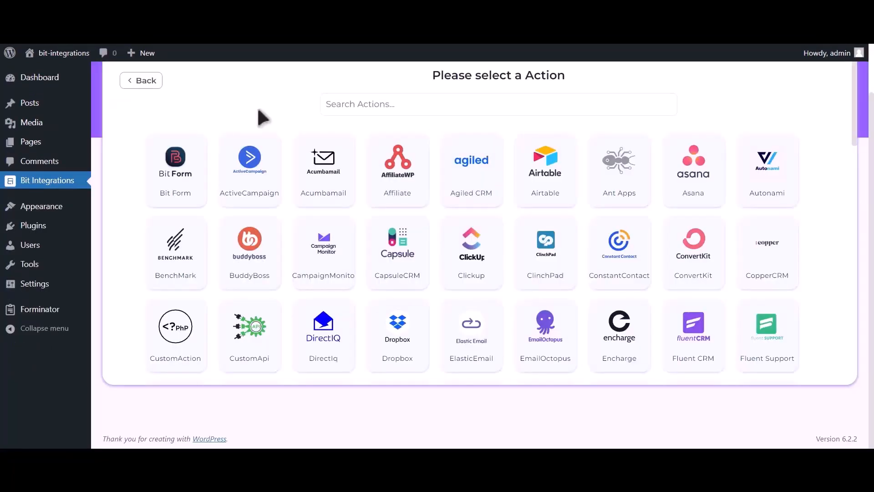
# Search for hubspot, select Hubspot as the action, and review the note on generating an access token.
pyautogui.click(427, 104)
pyautogui.write('hu')
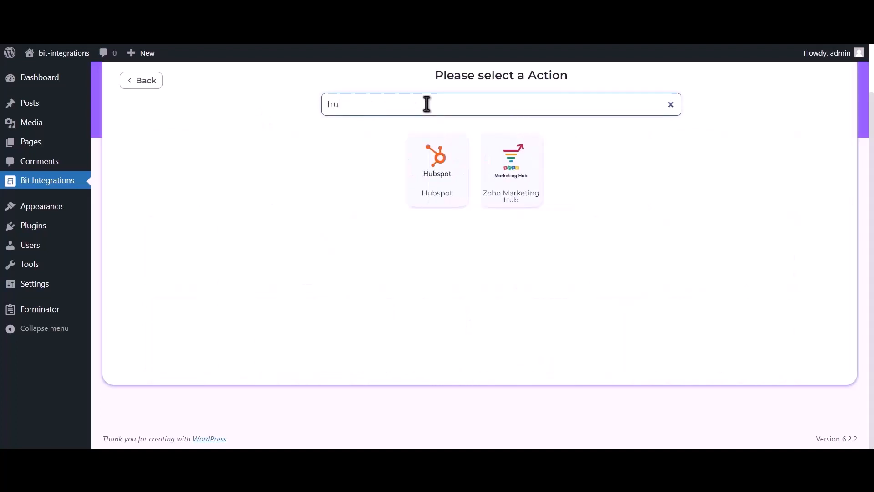
pyautogui.write('bspot')
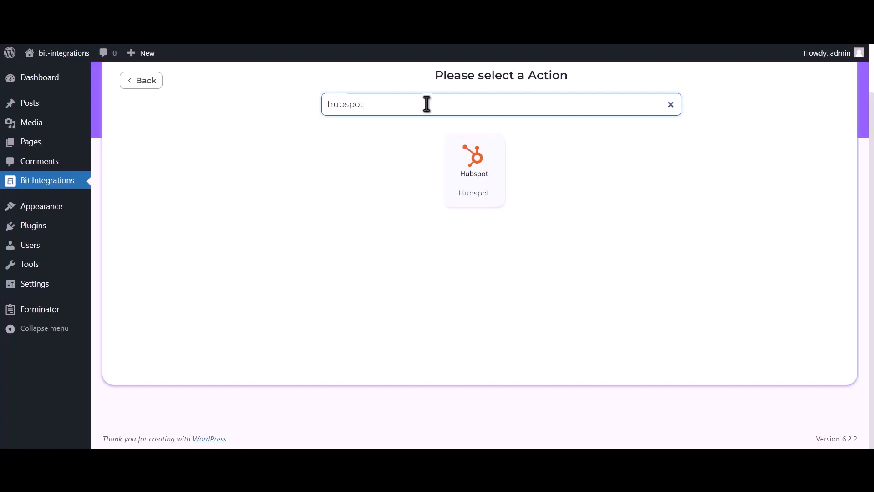
pyautogui.click(479, 181)
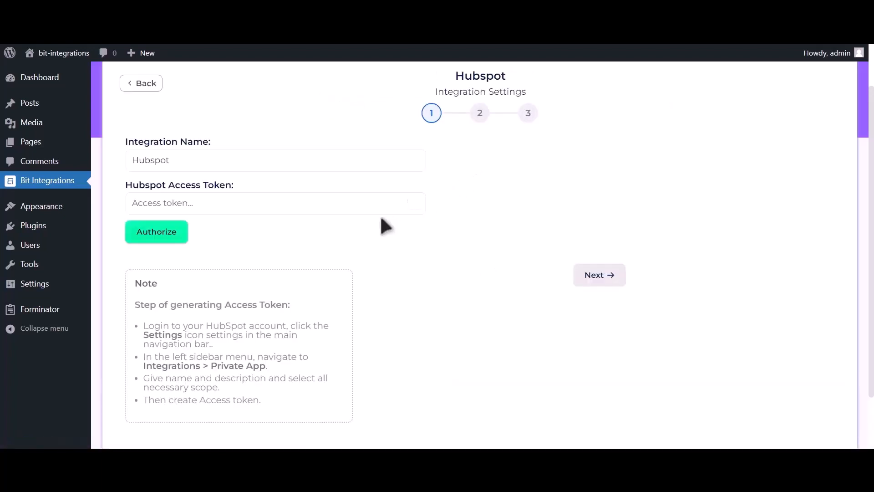
pyautogui.moveTo(134, 305); pyautogui.dragTo(291, 413)
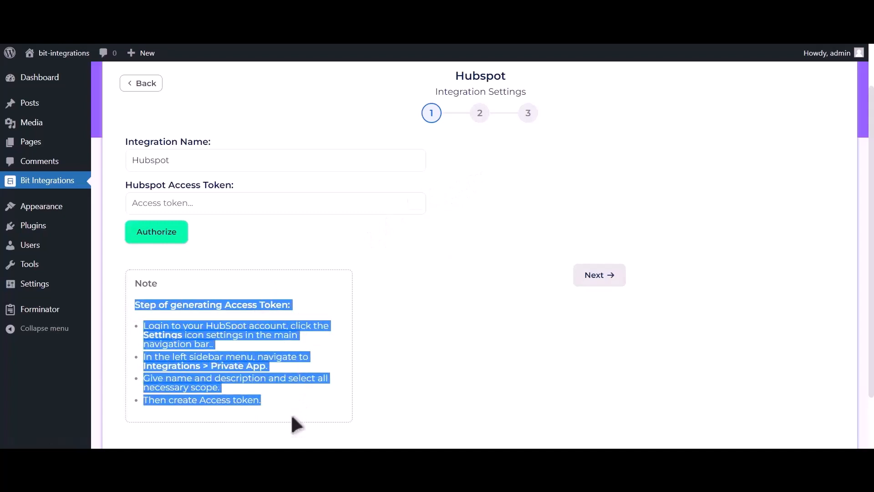
pyautogui.click(296, 304)
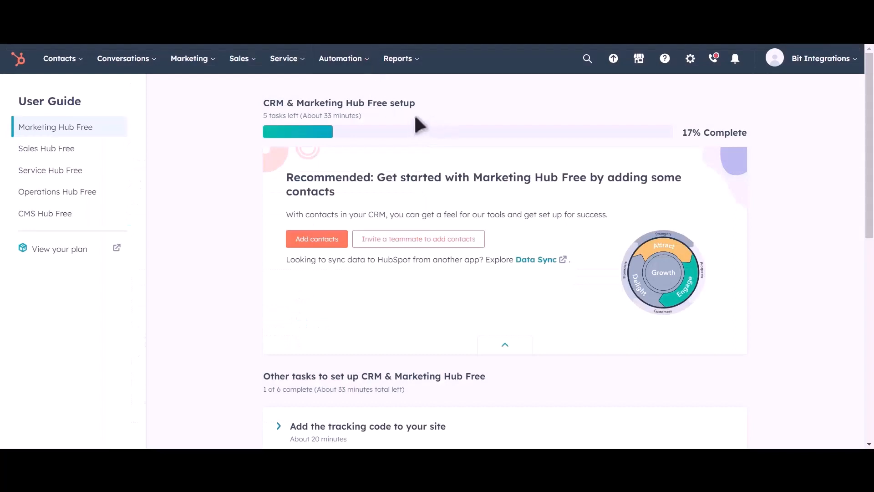
# Switch to HubSpot and open the Private Apps page in the account's integration settings.
pyautogui.click(689, 68)
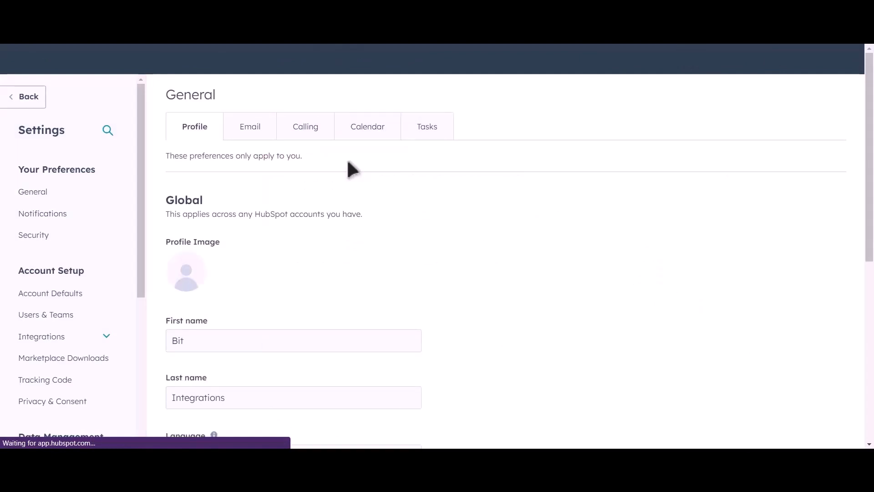
pyautogui.click(59, 340)
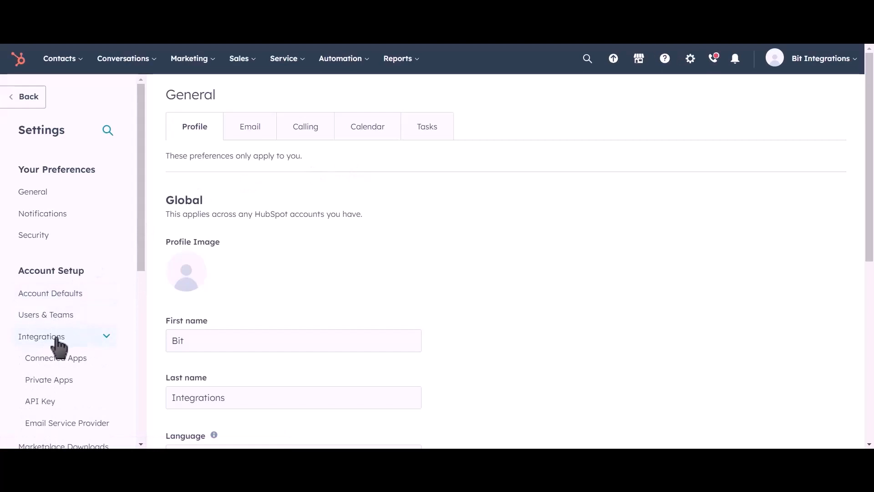
pyautogui.click(89, 386)
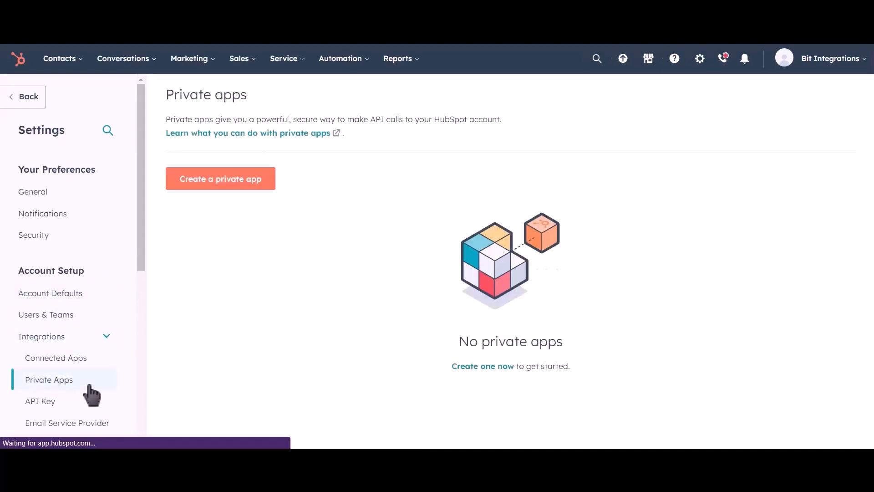
# Start a new private app and name it Bit Integrations.
pyautogui.click(241, 197)
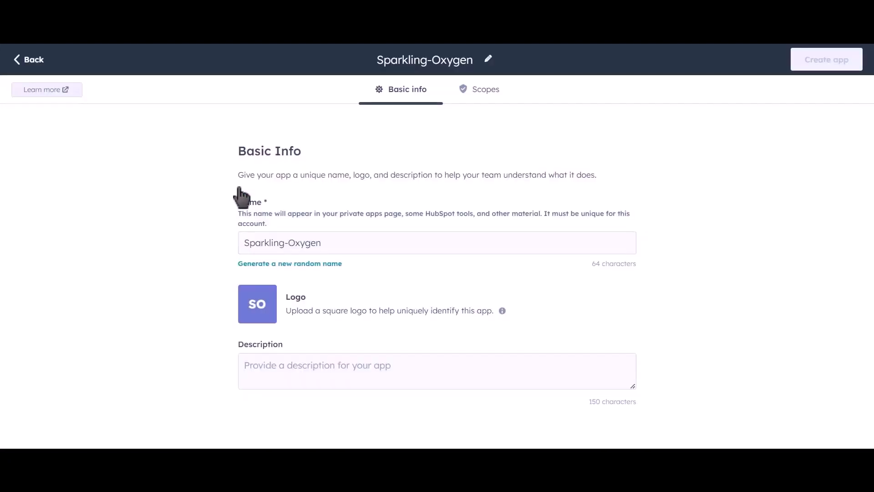
pyautogui.moveTo(339, 239); pyautogui.dragTo(232, 244)
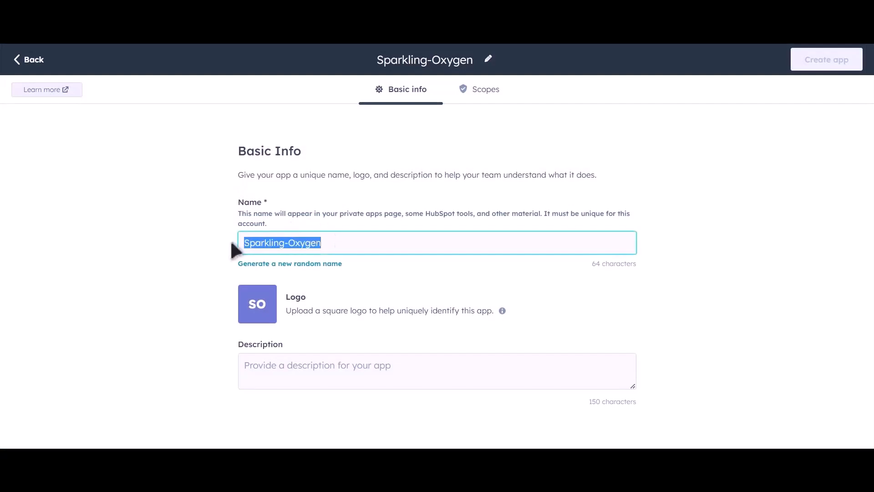
pyautogui.write('Bit')
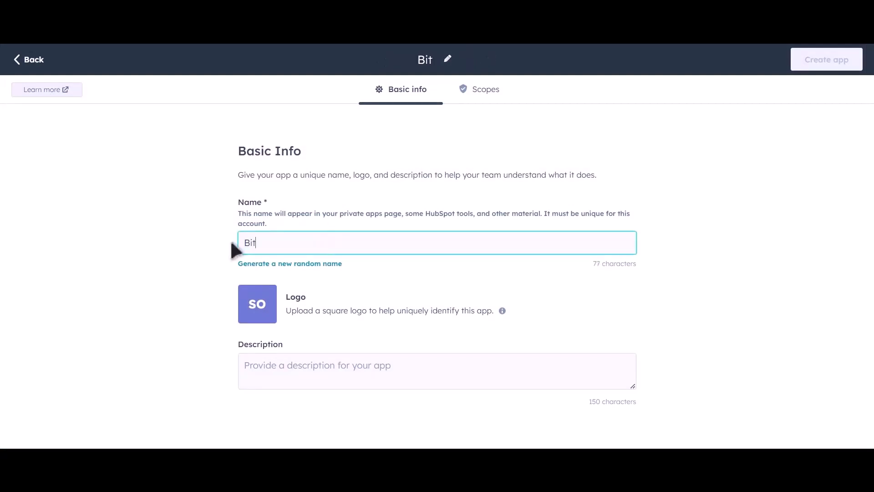
pyautogui.write(' Inte')
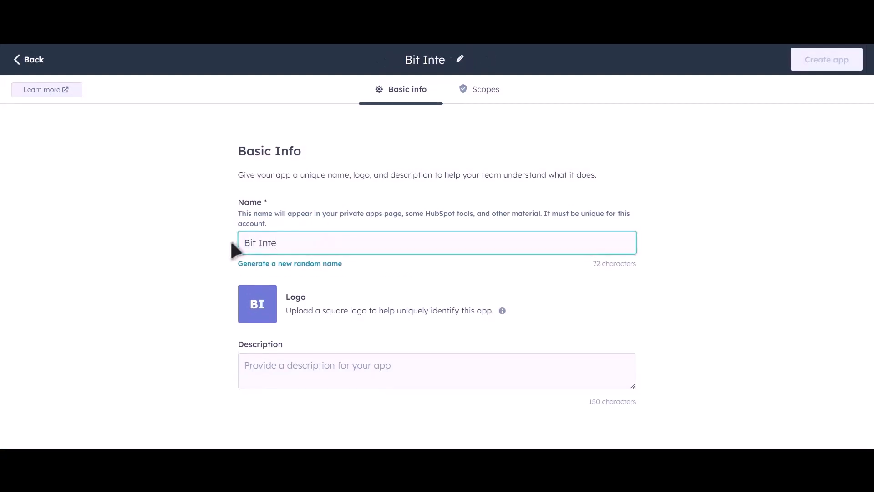
pyautogui.write('grations')
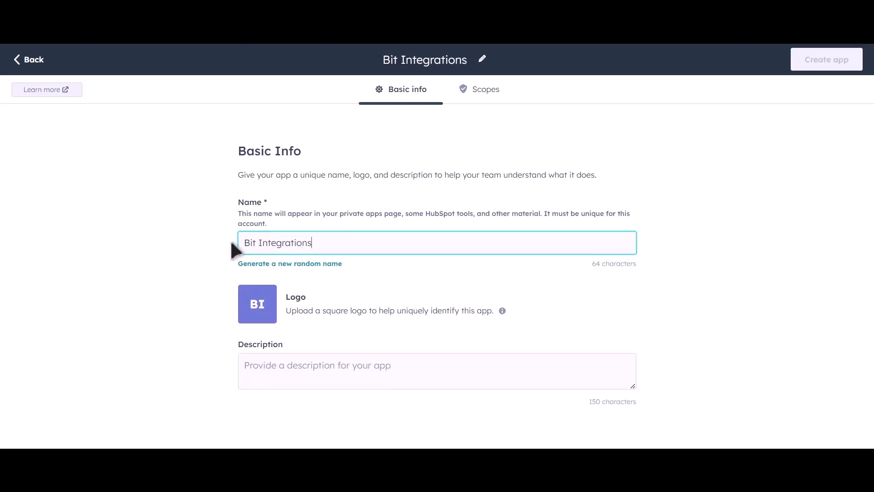
# Grant the app read access to all CRM scopes from crm.lists through crm.schemas.deals, skipping the feedback scope.
pyautogui.click(485, 91)
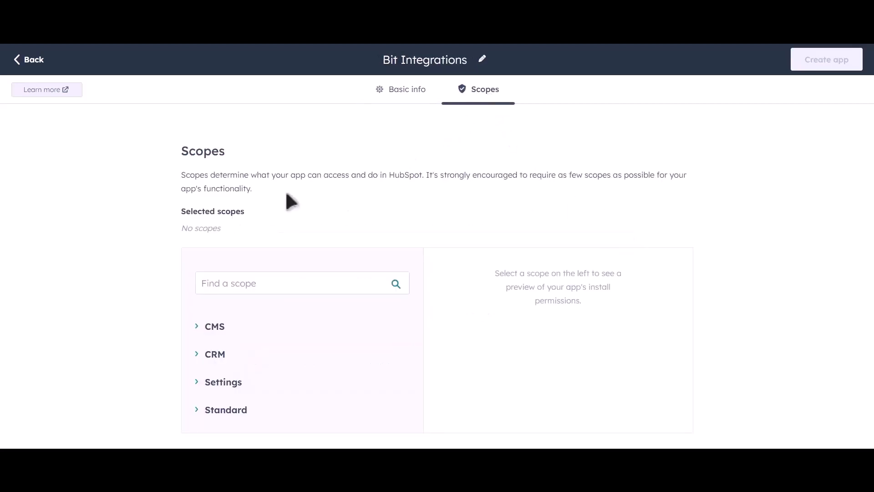
pyautogui.click(199, 359)
pyautogui.scroll(-4, 388, 316)
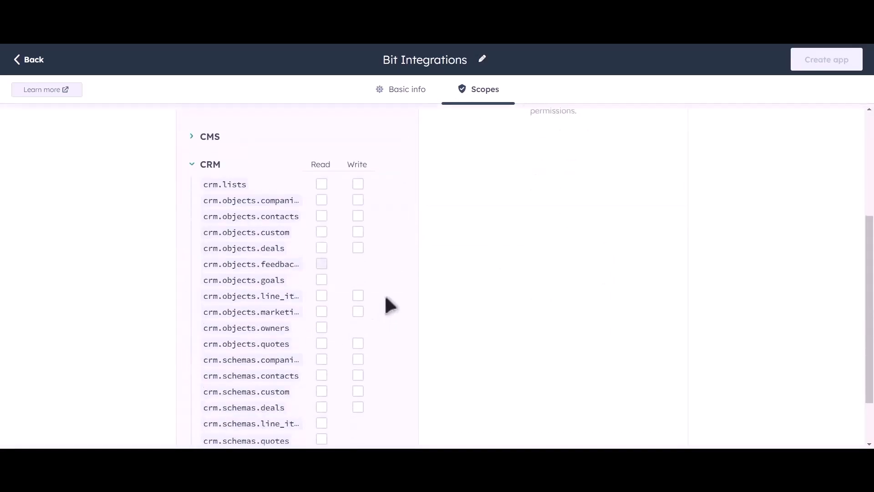
pyautogui.scroll(-2, 410, 260)
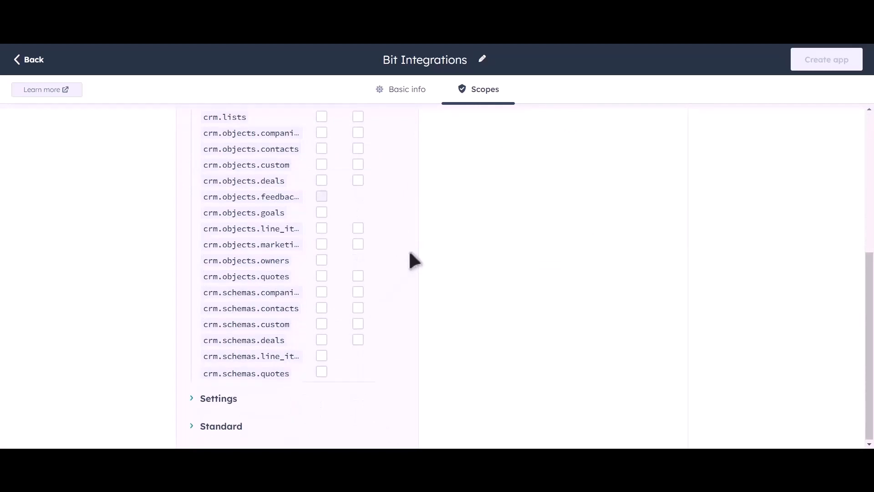
pyautogui.scroll(2, 387, 212)
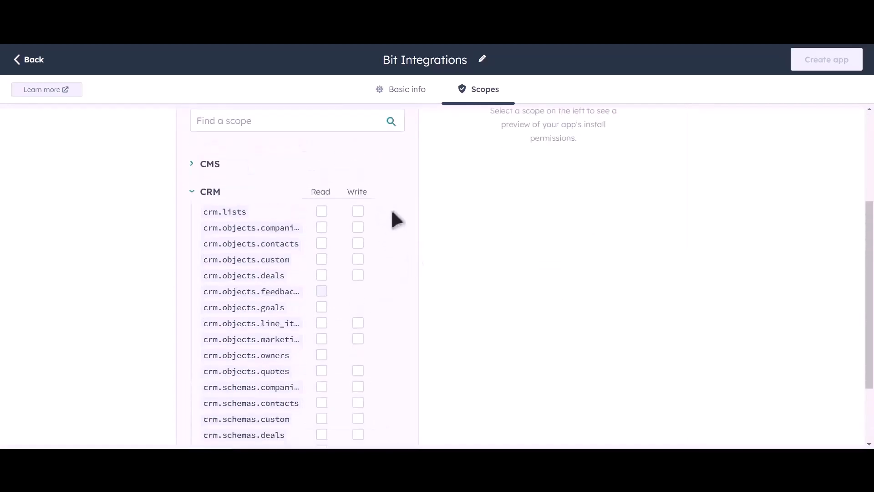
pyautogui.click(322, 211)
pyautogui.click(322, 227)
pyautogui.click(322, 243)
pyautogui.click(321, 259)
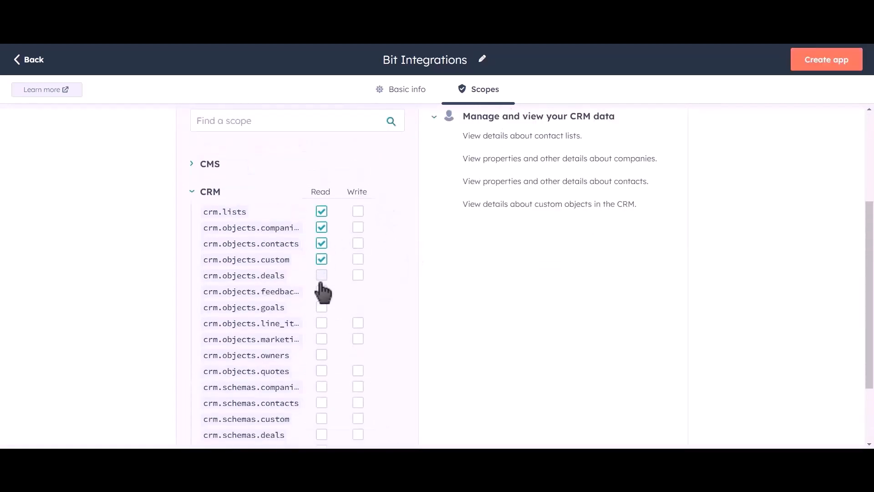
pyautogui.click(322, 275)
pyautogui.click(321, 307)
pyautogui.click(321, 323)
pyautogui.click(322, 339)
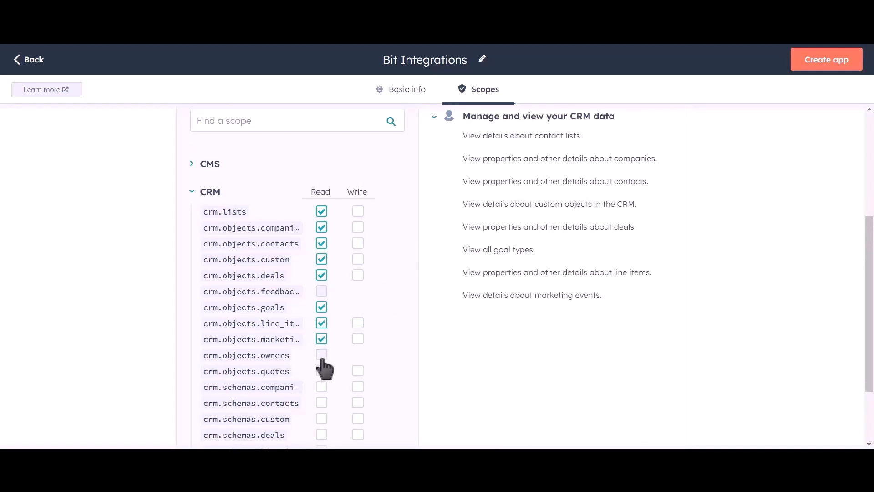
pyautogui.click(321, 355)
pyautogui.click(321, 371)
pyautogui.click(321, 387)
pyautogui.click(322, 403)
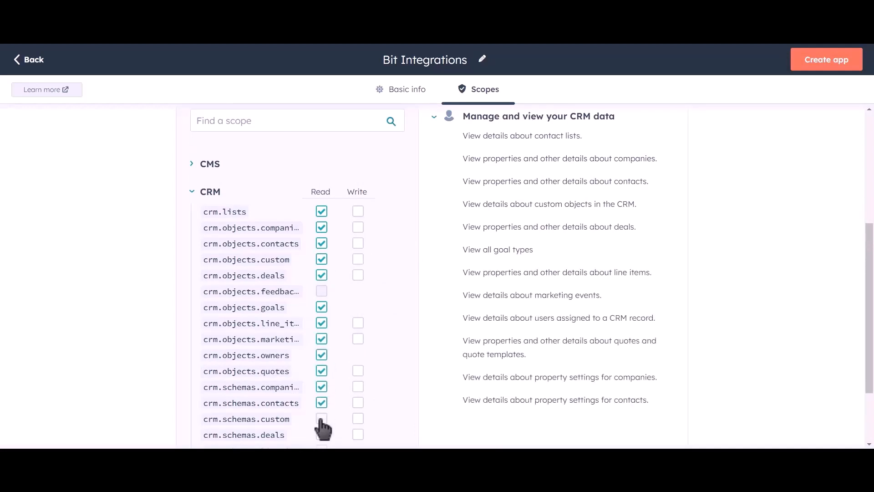
pyautogui.click(321, 418)
pyautogui.click(321, 434)
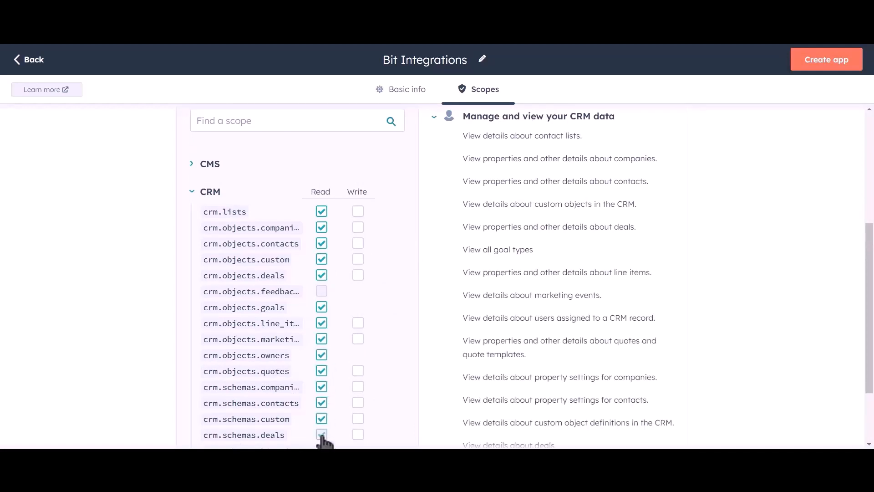
# Grant write access to every CRM scope that offers it, from crm.lists through crm.schemas.deals.
pyautogui.click(358, 211)
pyautogui.click(358, 227)
pyautogui.click(358, 243)
pyautogui.click(358, 259)
pyautogui.click(357, 275)
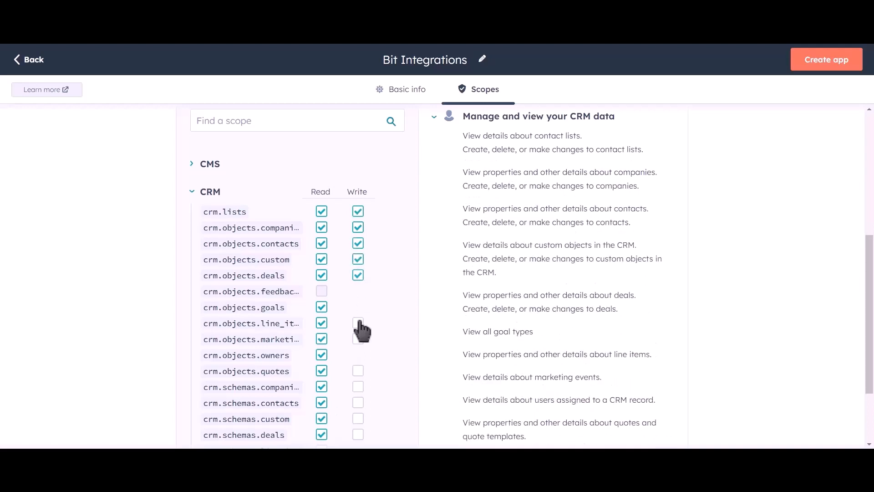
pyautogui.click(358, 323)
pyautogui.click(358, 339)
pyautogui.click(357, 371)
pyautogui.click(358, 387)
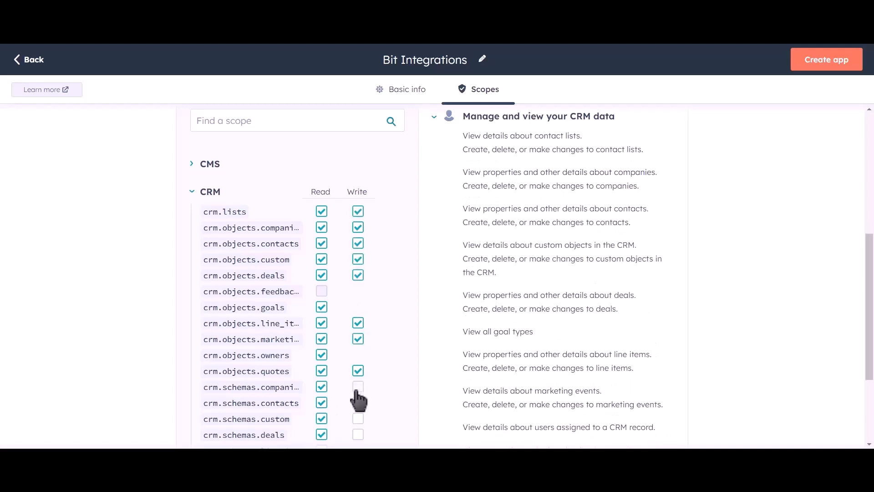
pyautogui.click(357, 402)
pyautogui.click(358, 418)
pyautogui.click(358, 435)
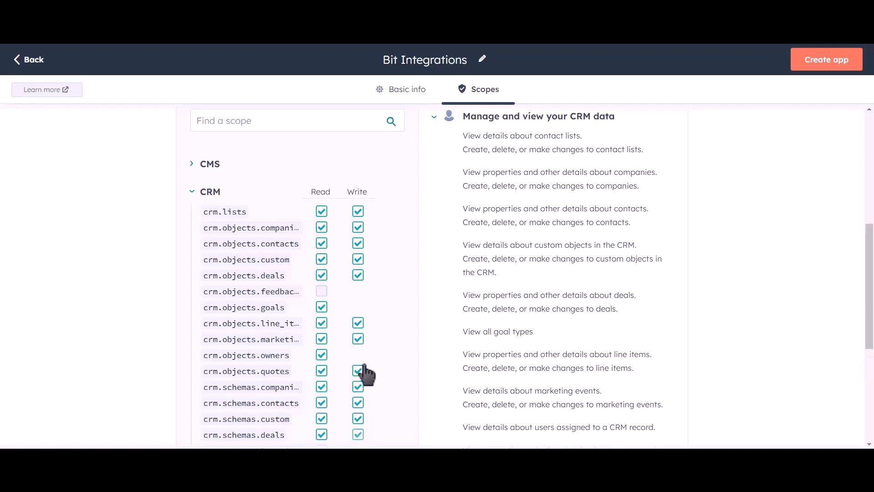
# Add read access for the crm.schemas.line_items and crm.schemas.quotes scopes.
pyautogui.scroll(-2, 385, 287)
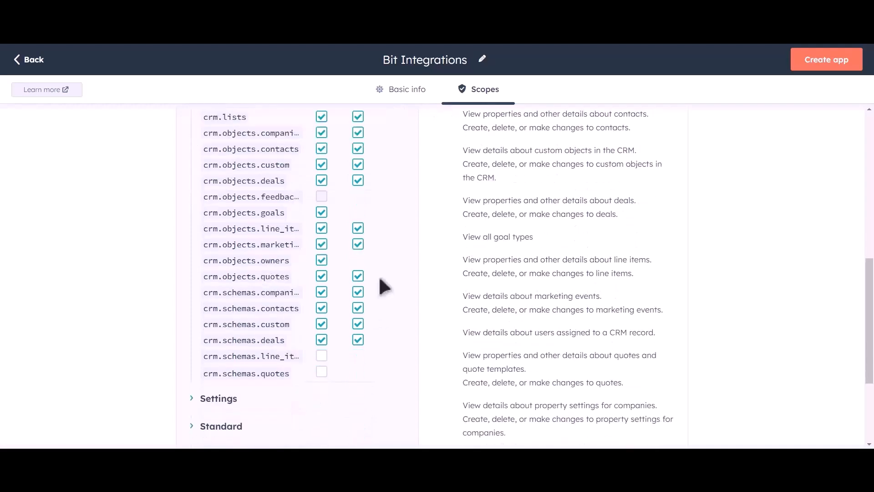
pyautogui.click(322, 356)
pyautogui.click(322, 374)
# Create the Bit Integrations private app with the selected scopes and confirm its creation.
pyautogui.scroll(6, 403, 288)
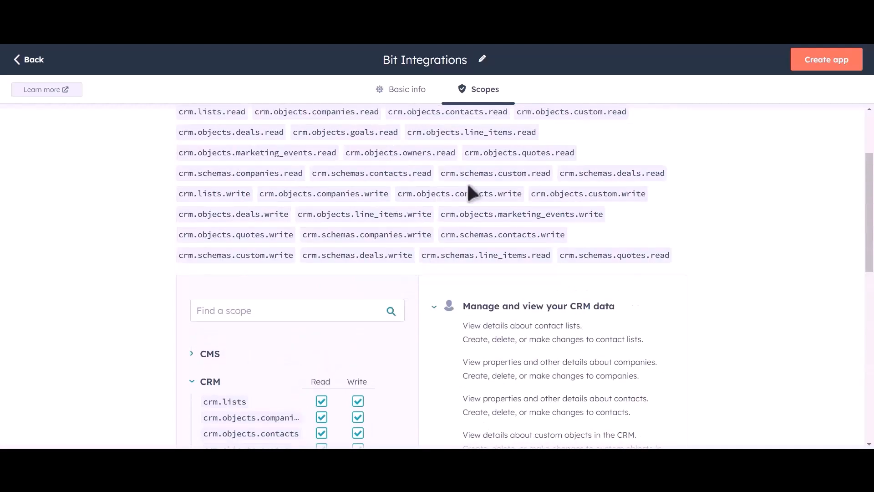
pyautogui.click(829, 62)
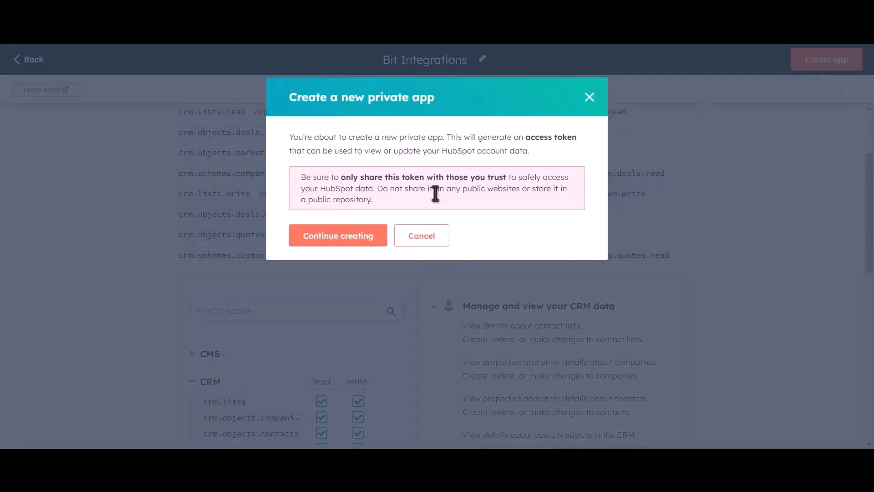
pyautogui.click(355, 243)
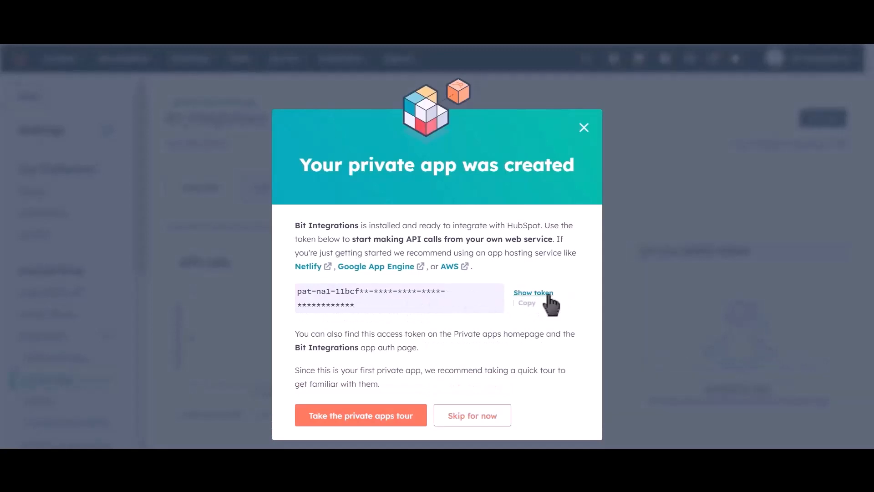
# Reveal and copy the private app's access token, paste it as the Hubspot Access Token in Bit Integrations, and authorize the connection.
pyautogui.click(519, 294)
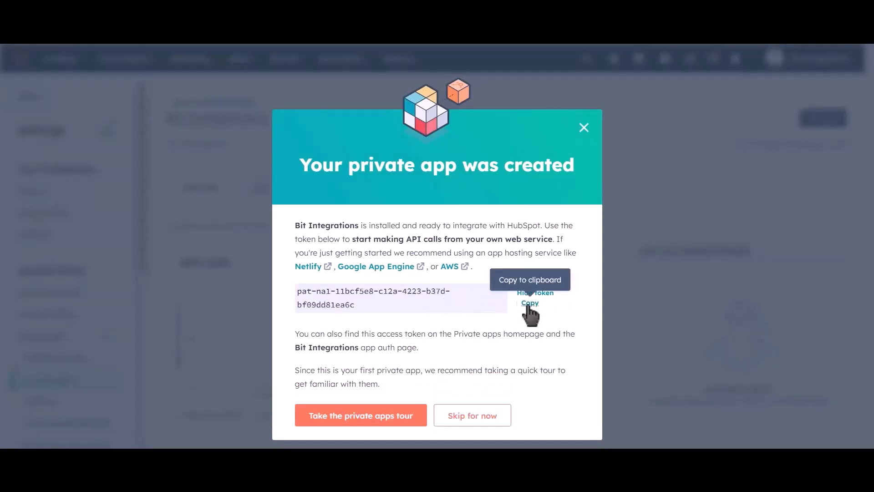
pyautogui.click(529, 305)
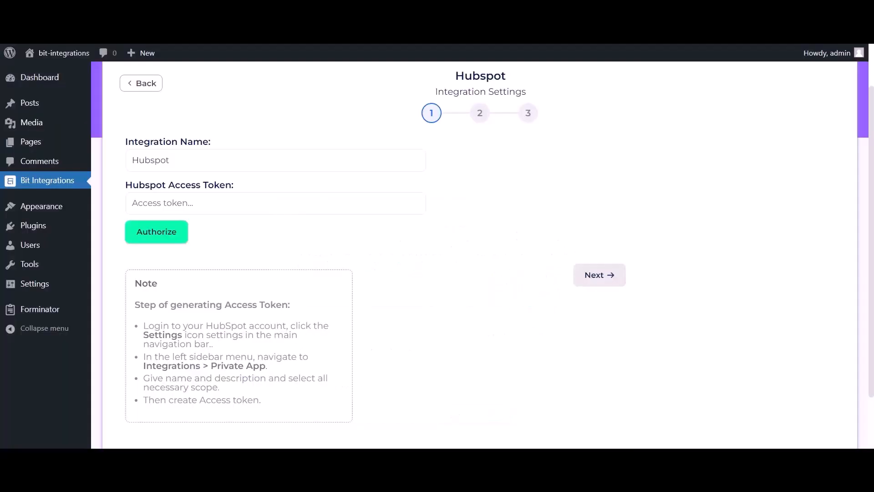
pyautogui.click(222, 206)
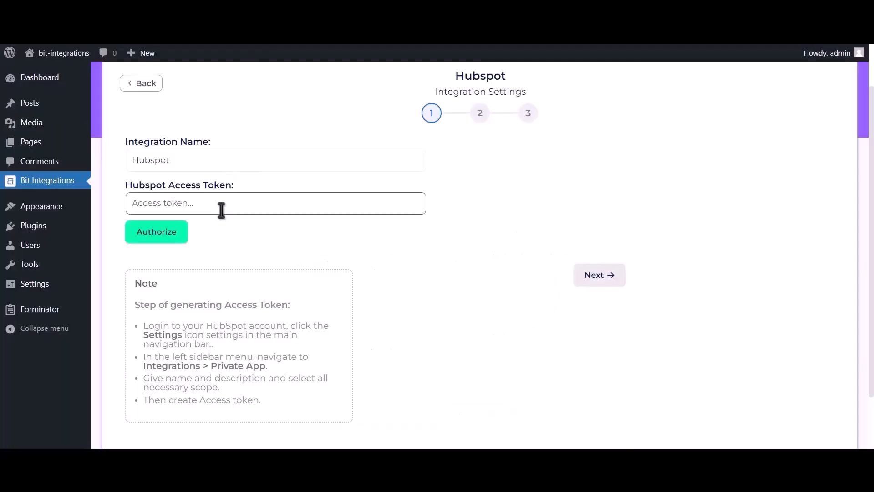
pyautogui.hotkey('ctrl', 'v')
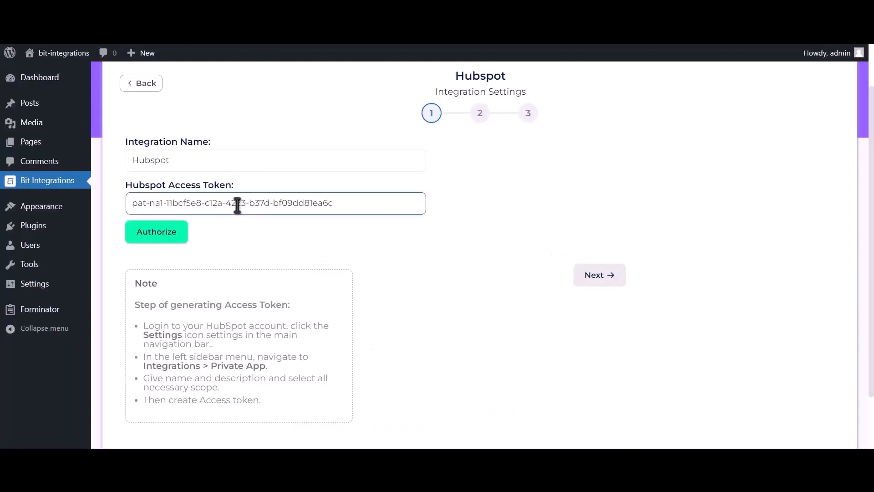
pyautogui.click(170, 238)
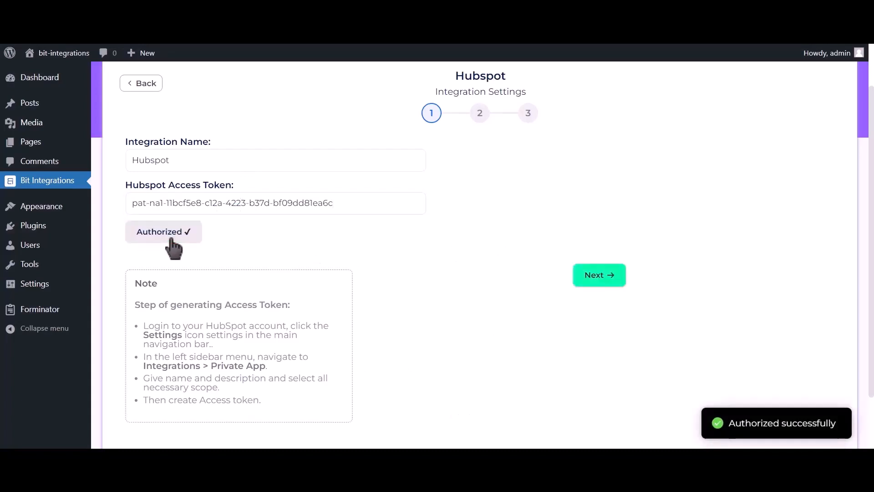
pyautogui.moveTo(725, 423); pyautogui.dragTo(849, 435)
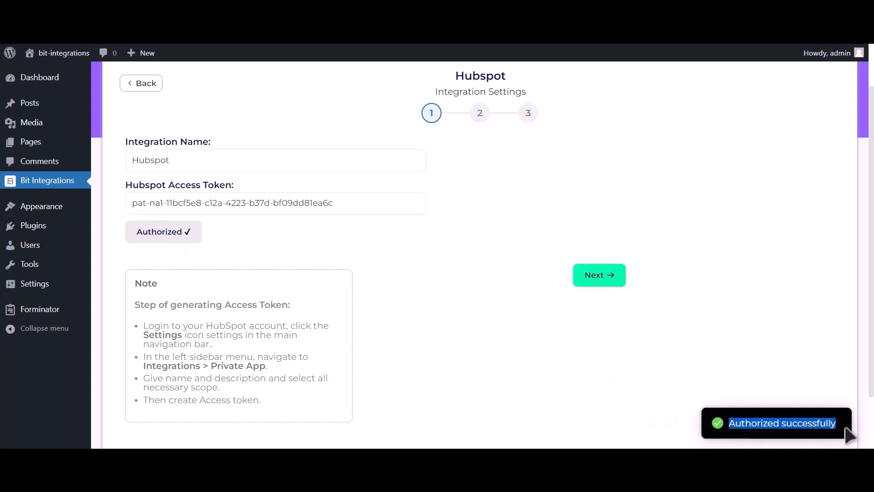
# Continue to the action settings, choose the Create Contact action and map Email Address-1 to the HubSpot Email field.
pyautogui.click(609, 284)
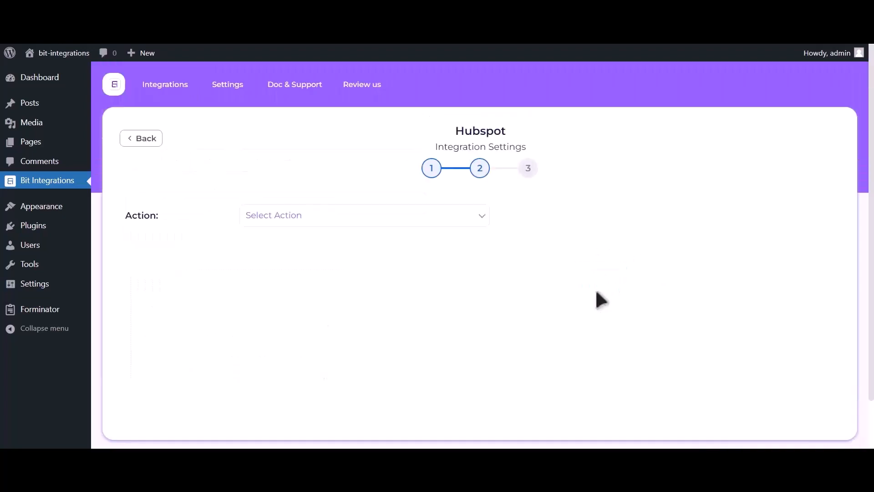
pyautogui.click(438, 217)
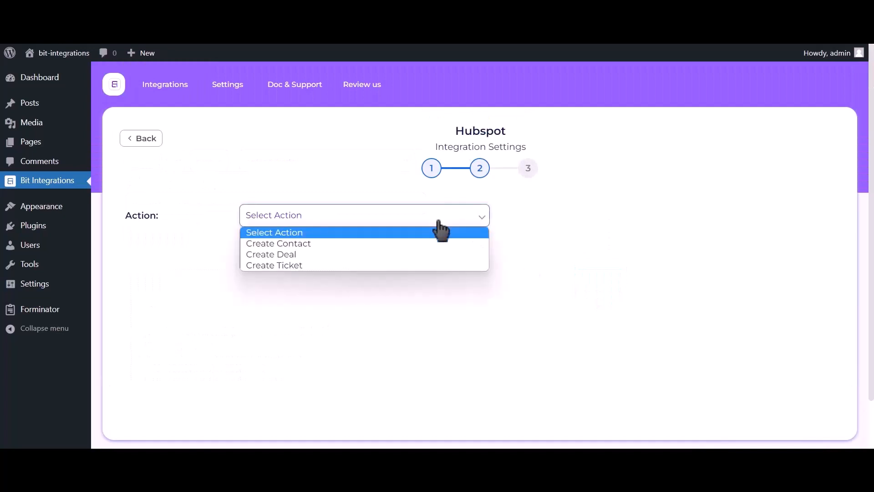
pyautogui.click(409, 242)
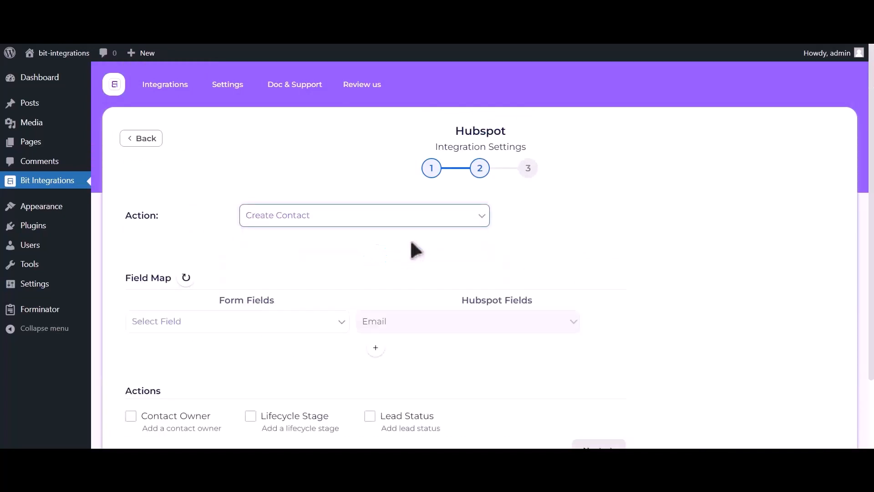
pyautogui.click(190, 323)
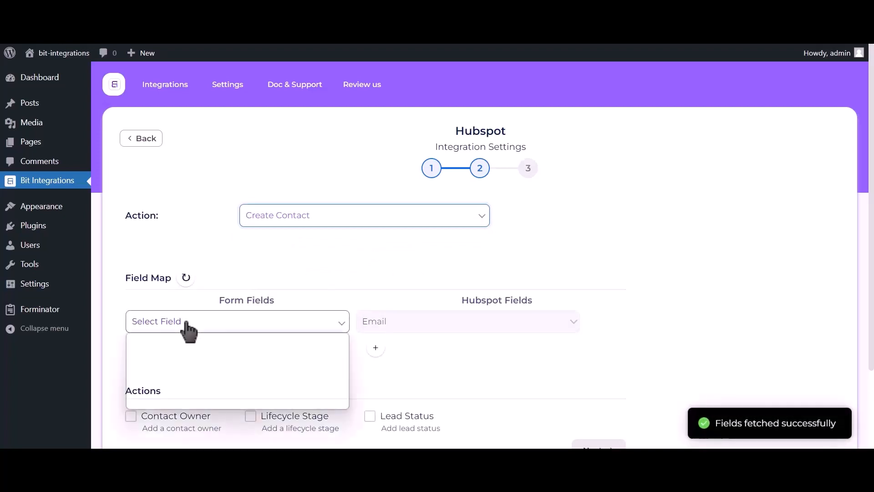
pyautogui.click(184, 370)
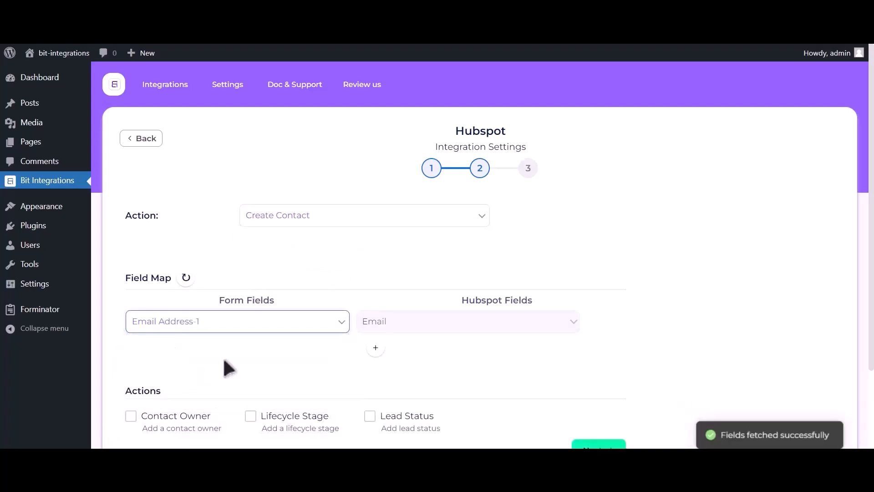
# Add a field map row that maps the form field Name-1 to the HubSpot field First Name.
pyautogui.click(376, 349)
pyautogui.click(228, 357)
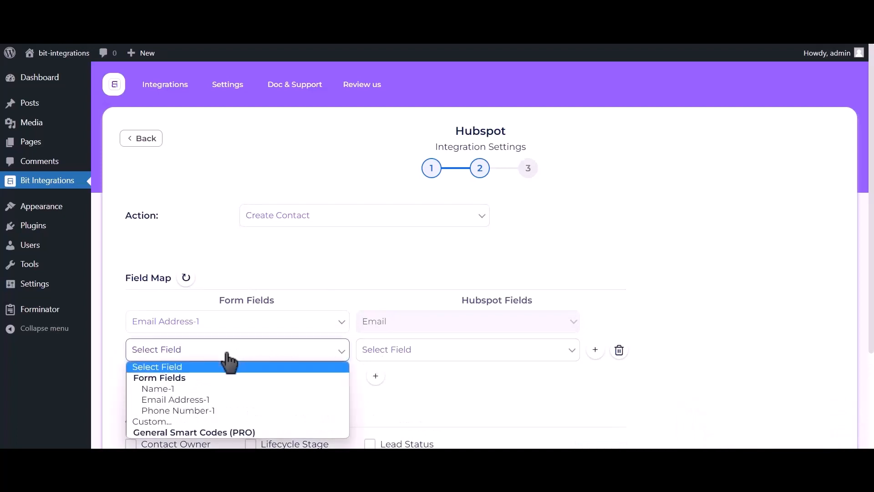
pyautogui.click(211, 388)
pyautogui.click(459, 356)
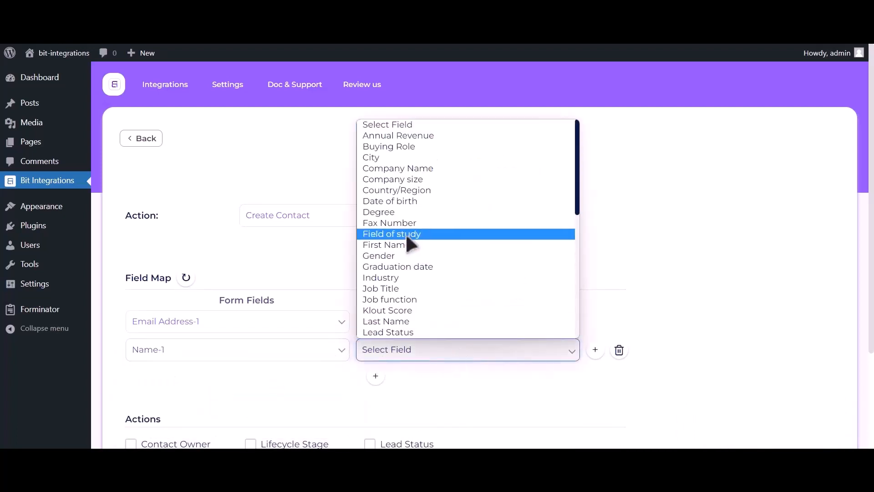
pyautogui.click(403, 245)
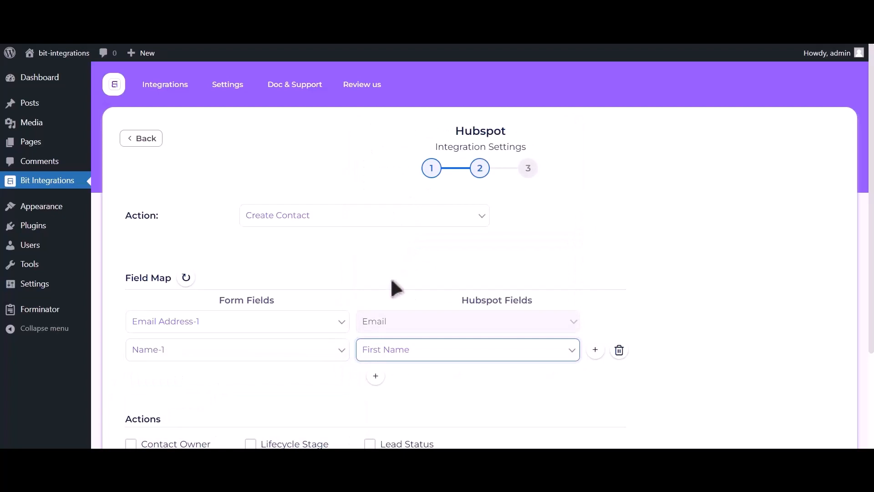
# Add another field map row that maps the form field Phone Number-1 to the HubSpot field Phone Number.
pyautogui.click(375, 378)
pyautogui.click(230, 383)
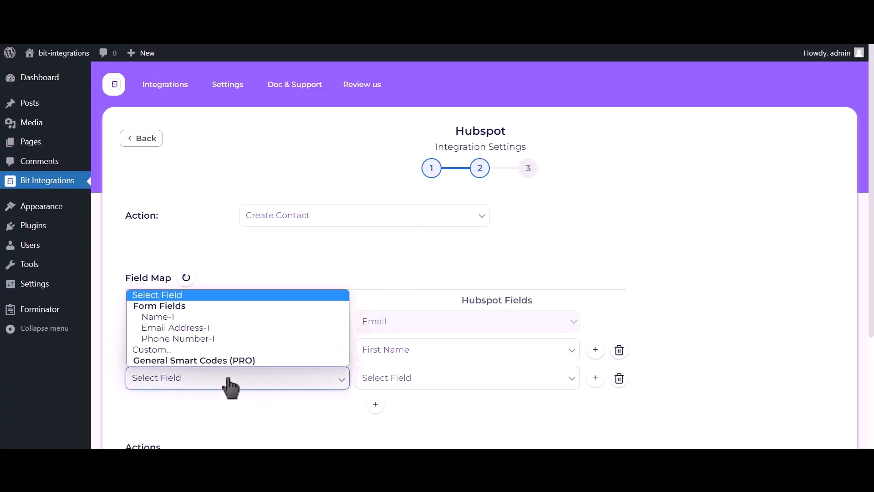
pyautogui.click(220, 339)
pyautogui.click(420, 386)
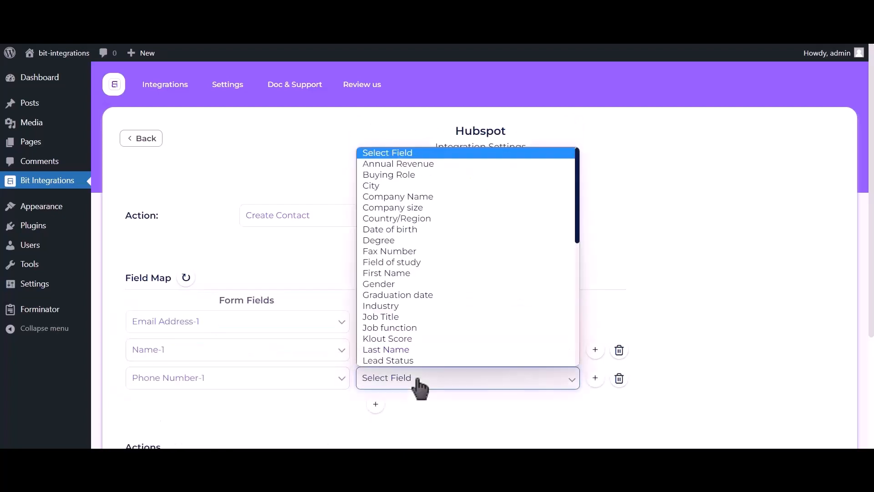
pyautogui.press('p')
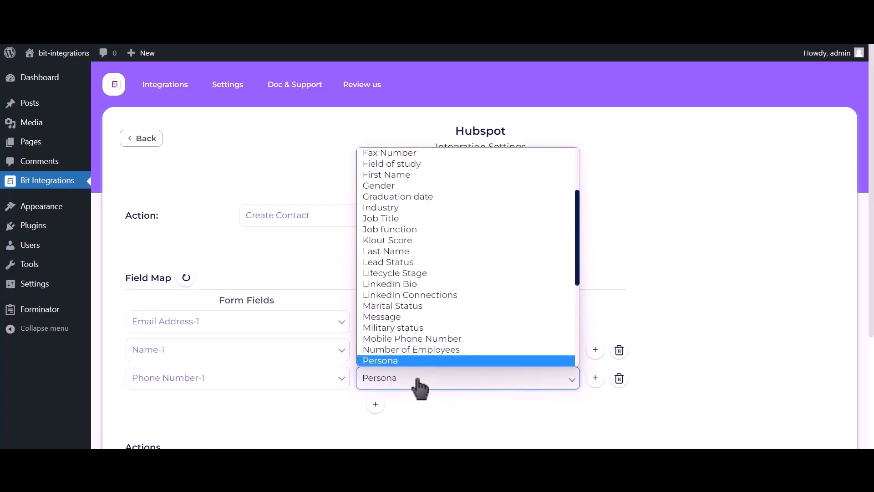
pyautogui.press('Down')
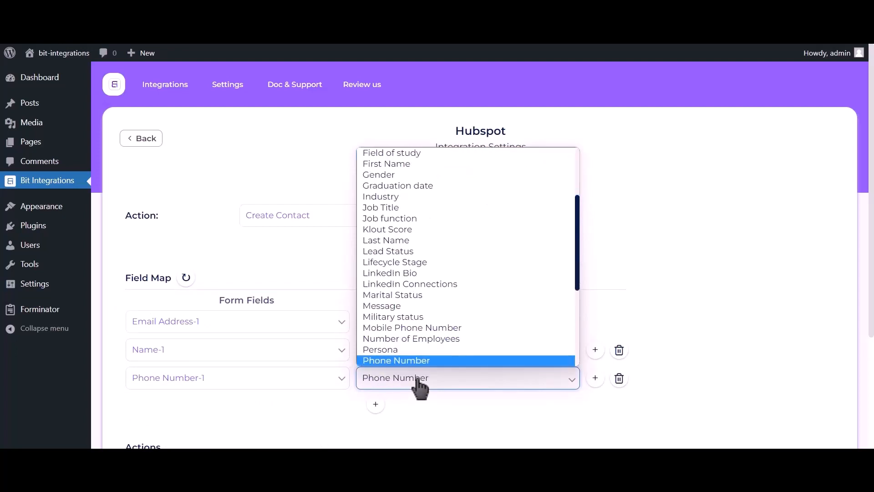
pyautogui.click(413, 359)
# Complete the HubSpot integration setup without extra actions or conditional logic, and save it.
pyautogui.scroll(-3, 701, 166)
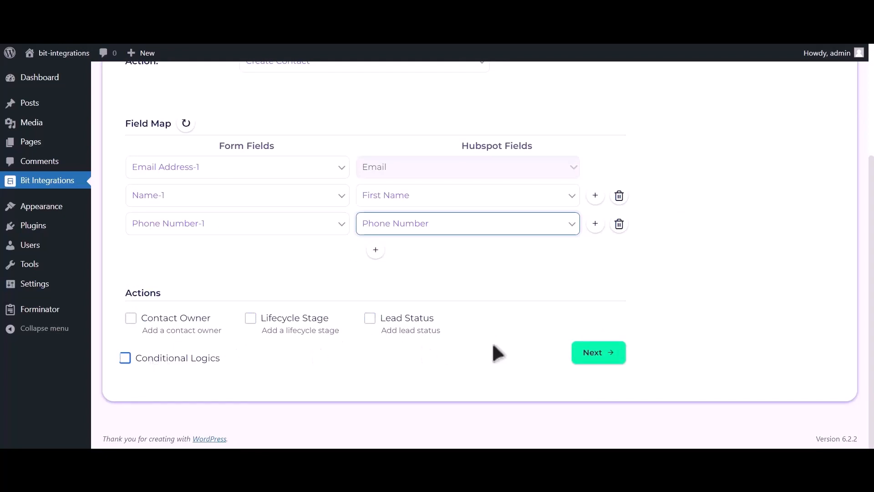
pyautogui.click(602, 357)
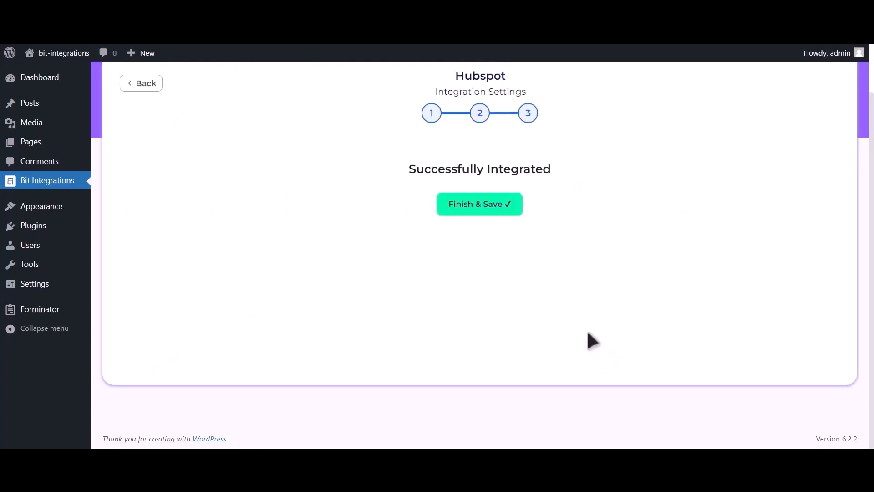
pyautogui.click(487, 206)
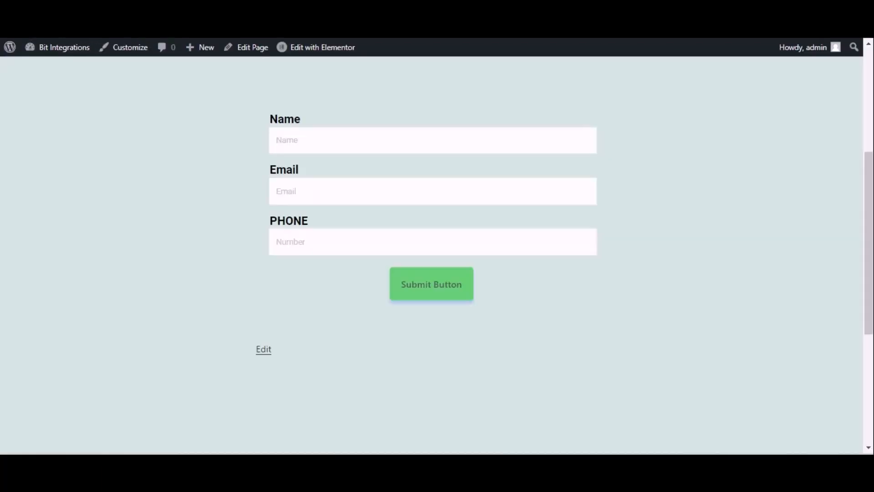
# On the contact form page, enter the name Bit Integrations, the contact's e-mail and the phone number, and submit the form.
pyautogui.click(379, 138)
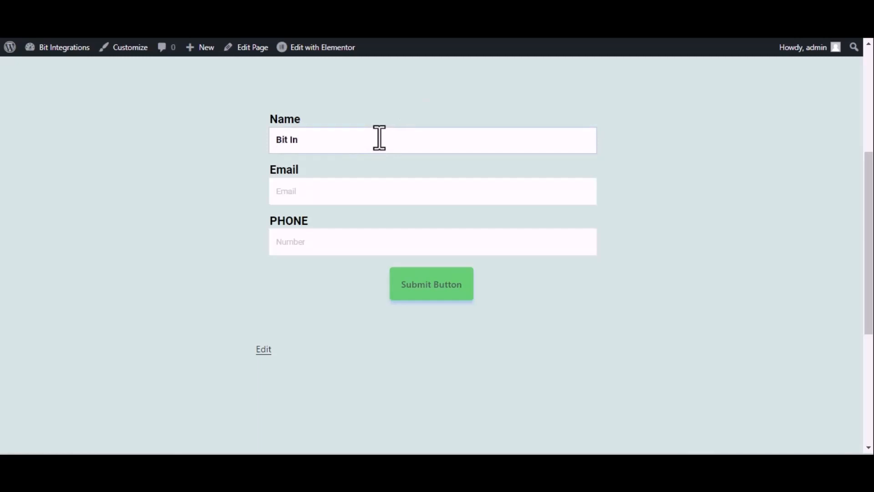
pyautogui.click(382, 189)
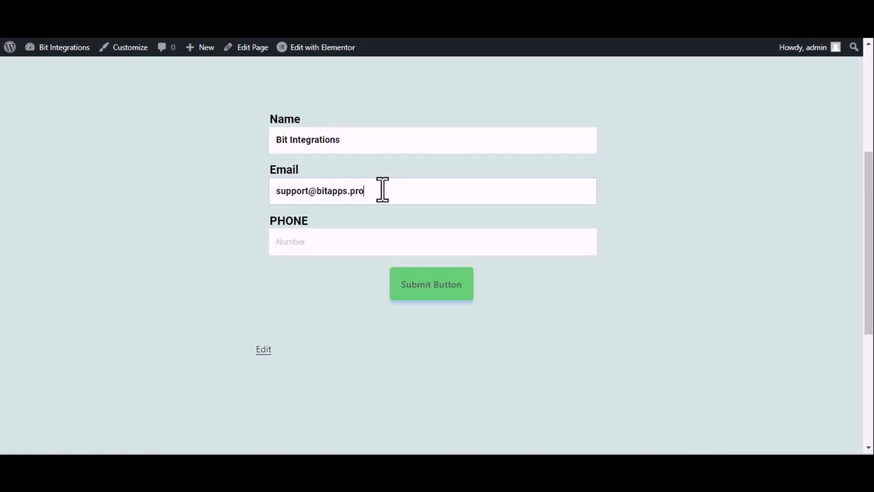
pyautogui.click(317, 247)
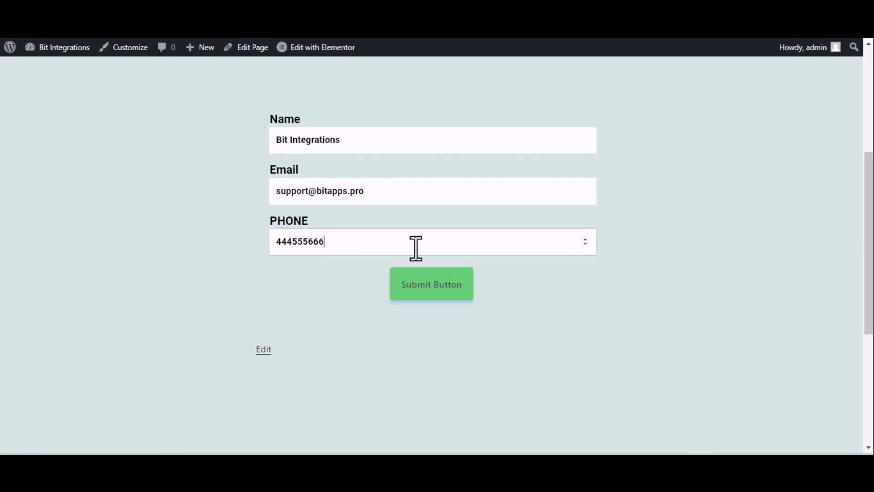
pyautogui.click(426, 276)
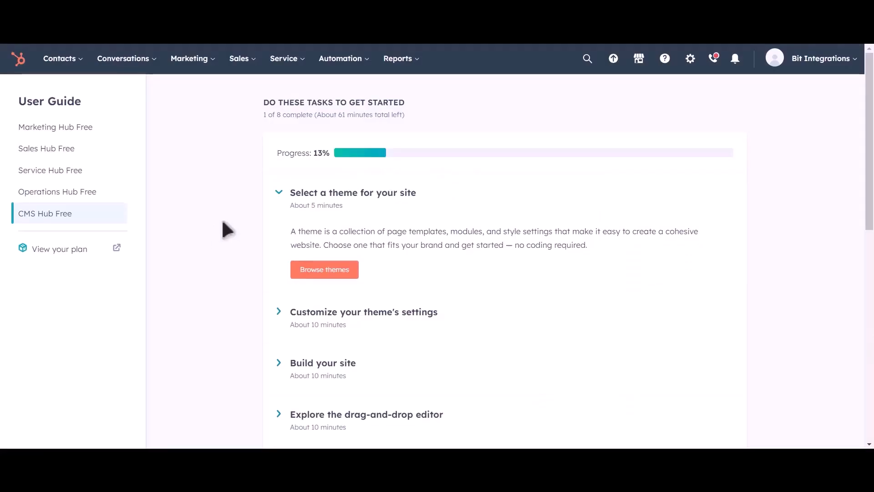
# Switch to HubSpot, open the Contacts list and preview the Bit Integrations contact record.
pyautogui.click(73, 68)
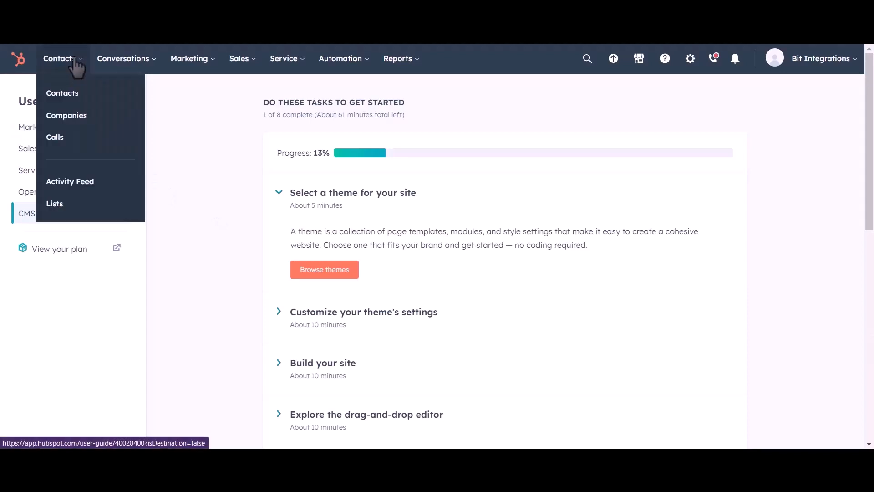
pyautogui.click(70, 95)
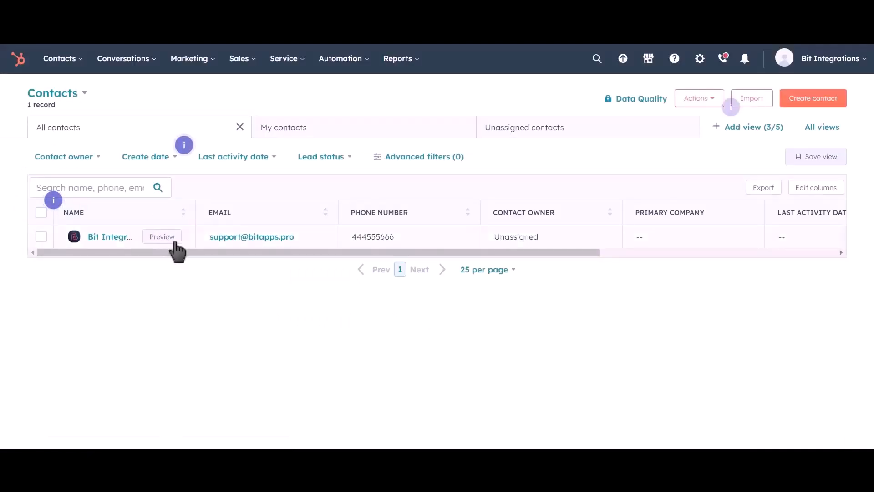
pyautogui.click(166, 239)
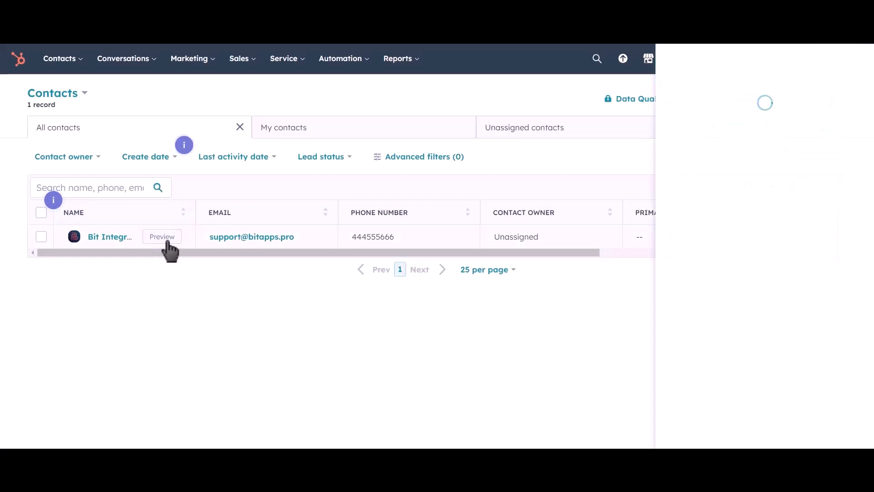